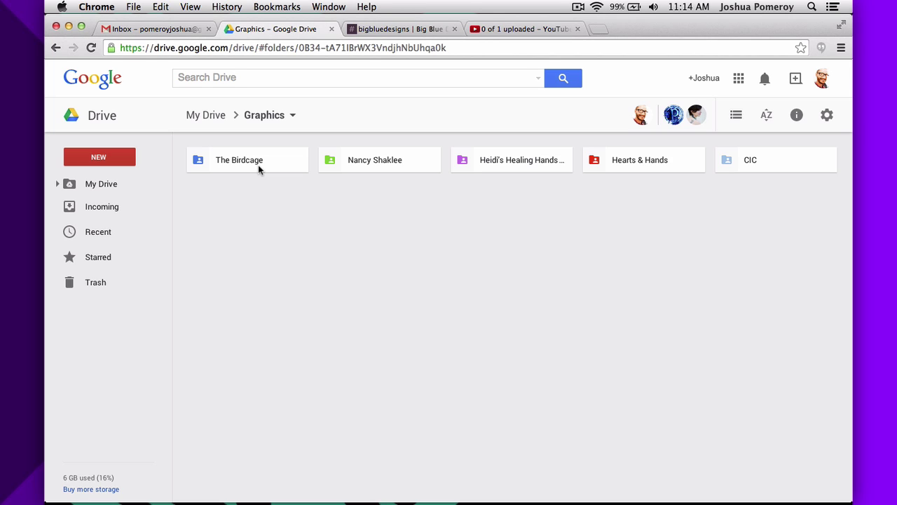
Open The Birdcage folder and open the Birdcage RipFlyer Dec drawing from it.
double_click(258, 164)
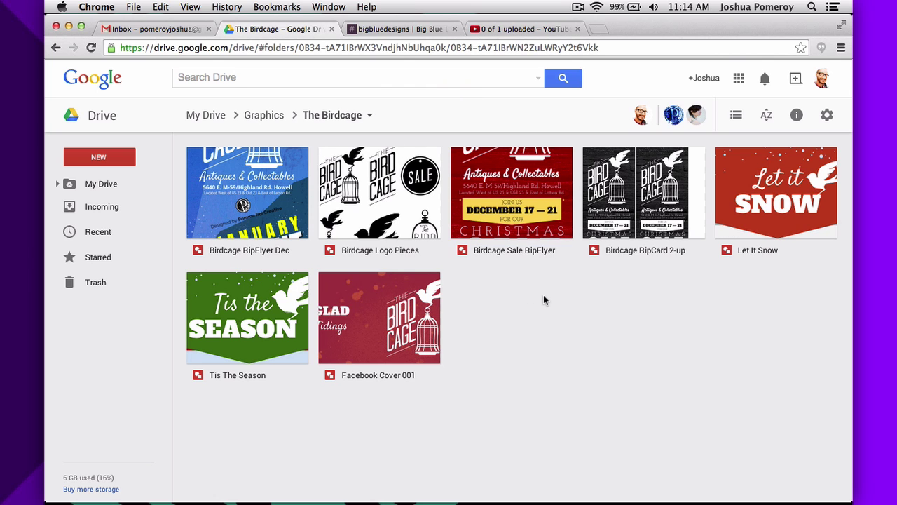
left_click(286, 199)
double_click(286, 198)
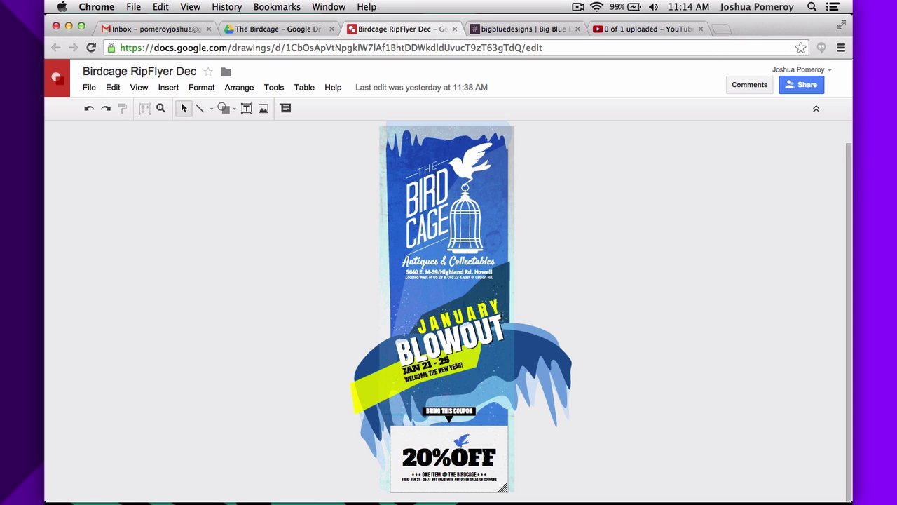
Check the flyer's custom page size in the page setup and close it without changes.
left_click(90, 93)
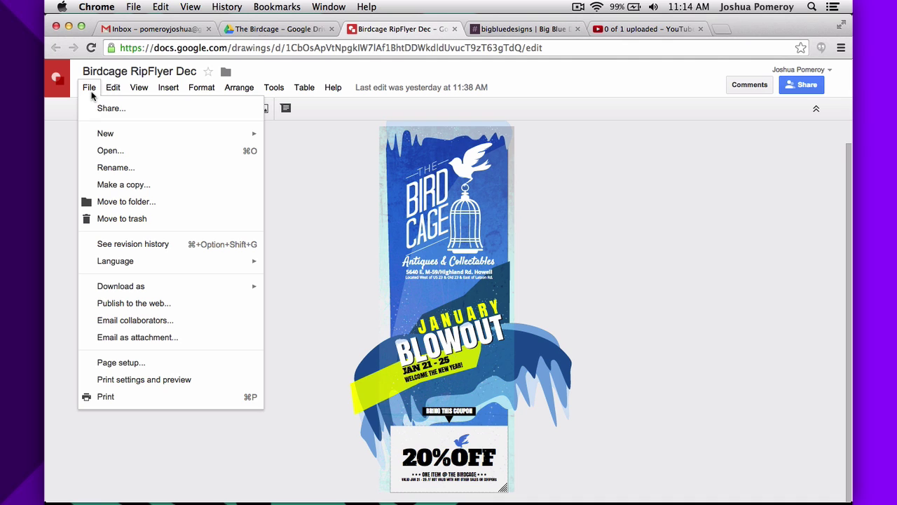
left_click(140, 365)
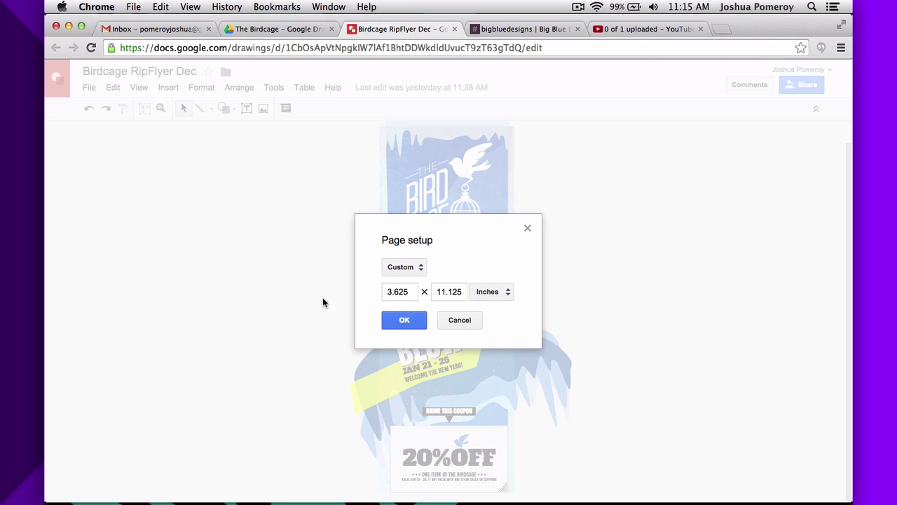
left_click(463, 323)
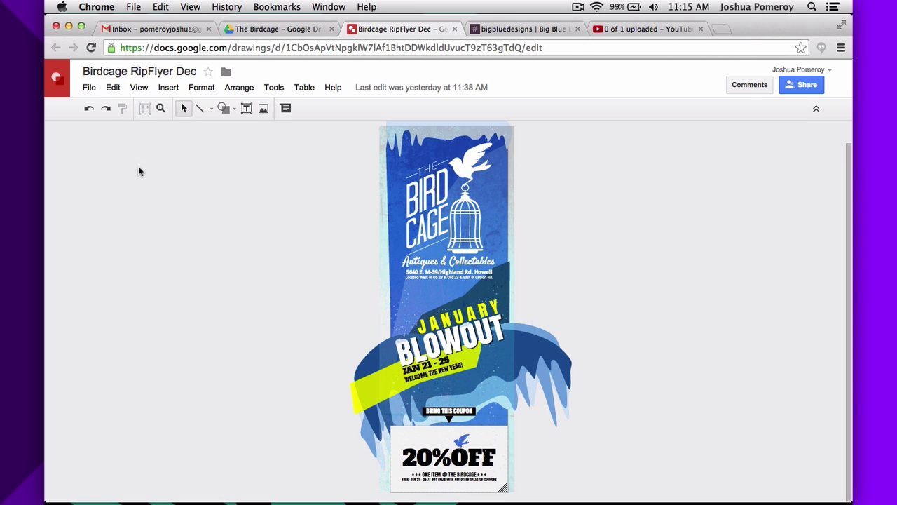
Duplicate the Birdcage RipFlyer Dec drawing in its Drive folder and open the copy in place of the original.
left_click(282, 28)
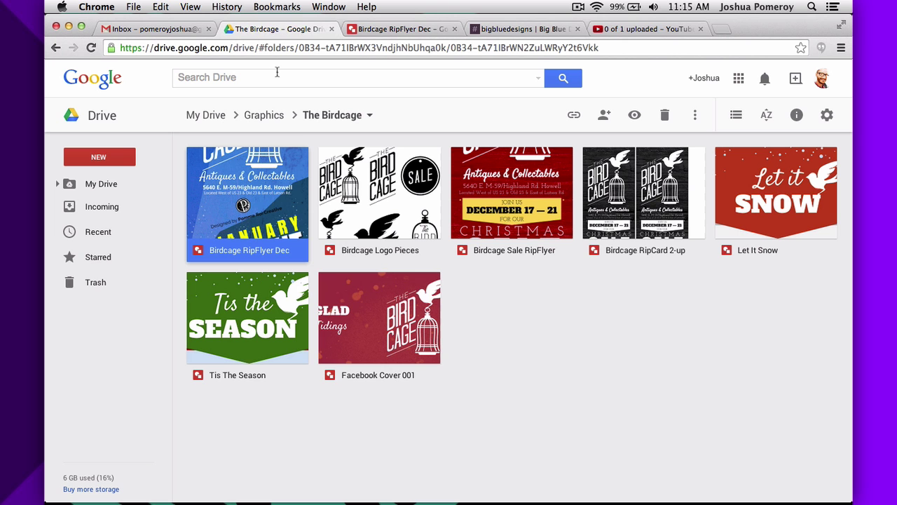
right_click(271, 202)
mouse_move(345, 236)
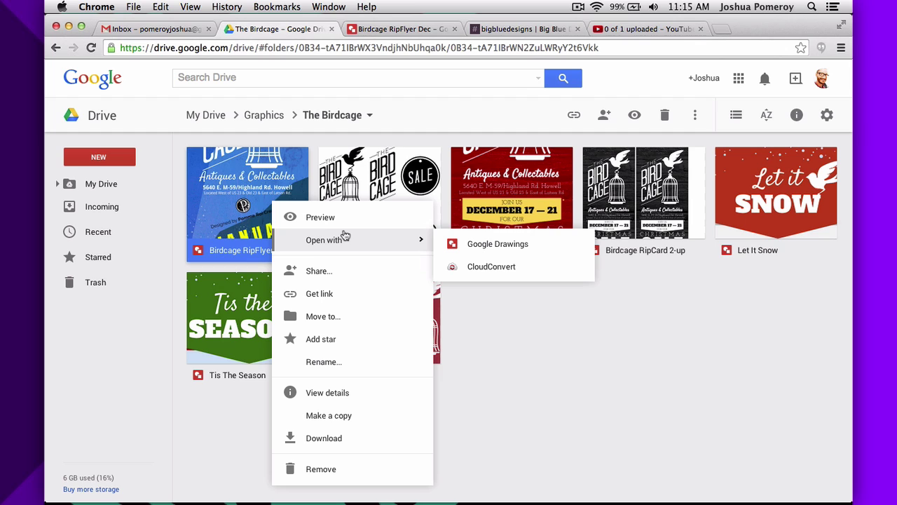
left_click(333, 415)
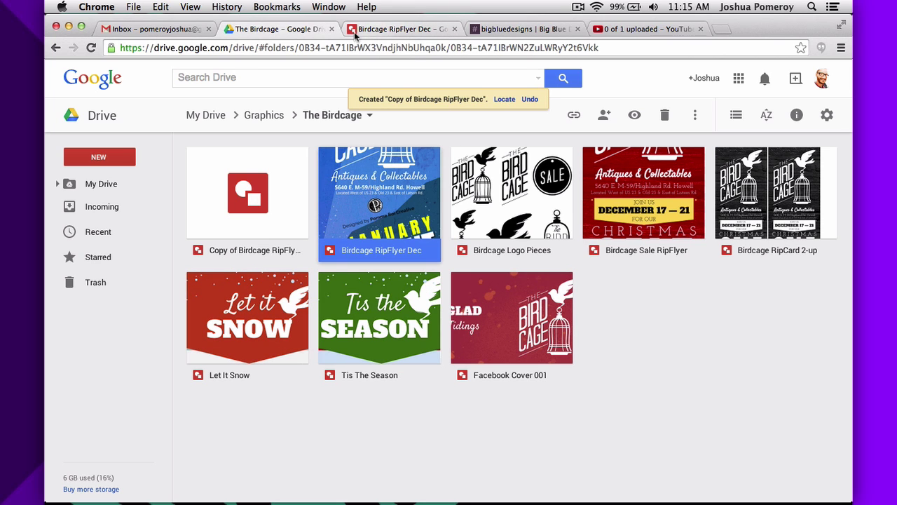
left_click(455, 28)
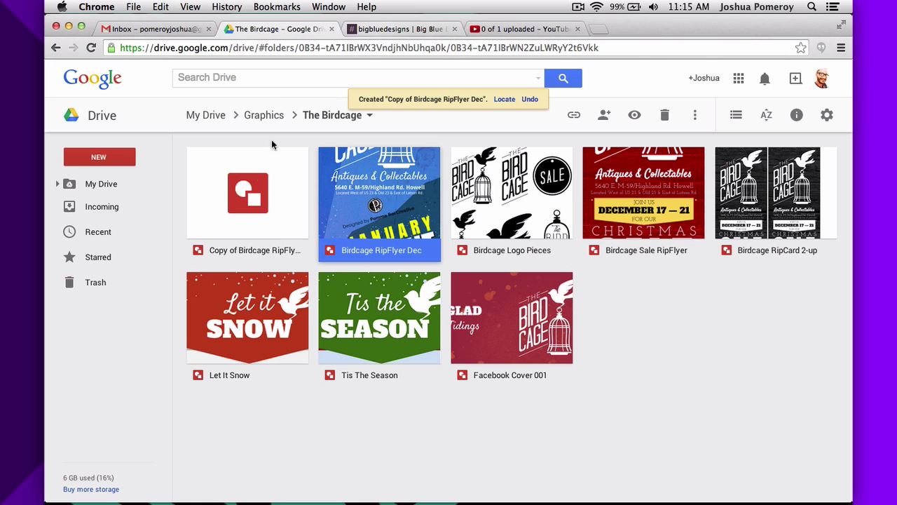
double_click(290, 201)
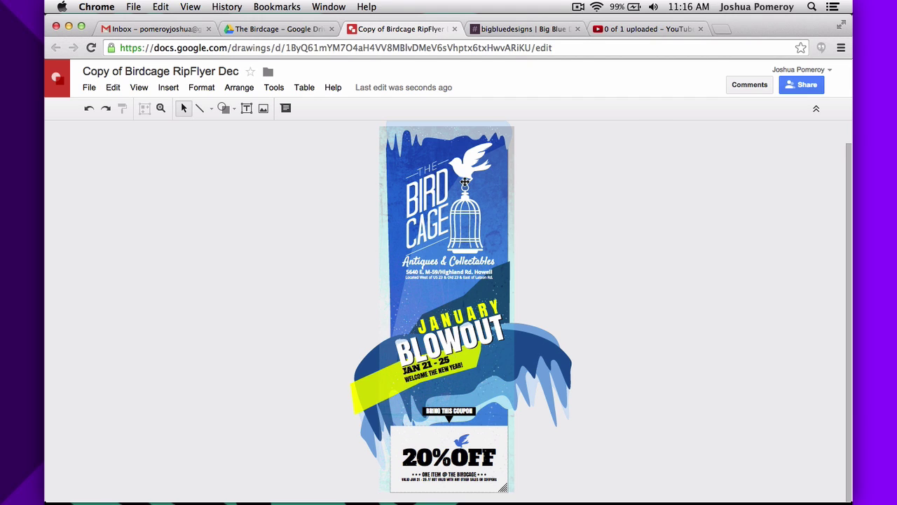
Move the Bird Cage logo and the Antiques & Collectables text left off the flyer, and the grunge texture to its right.
left_click_drag(459, 169, 341, 174)
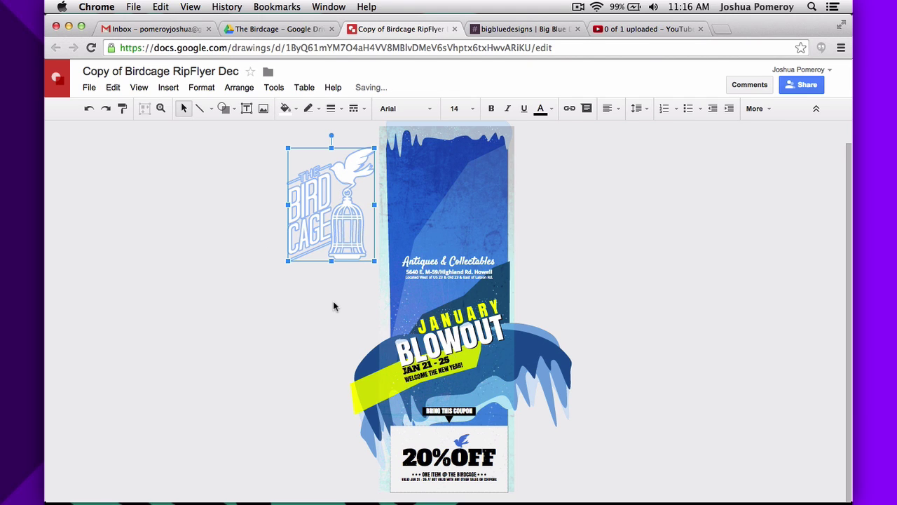
left_click(460, 258)
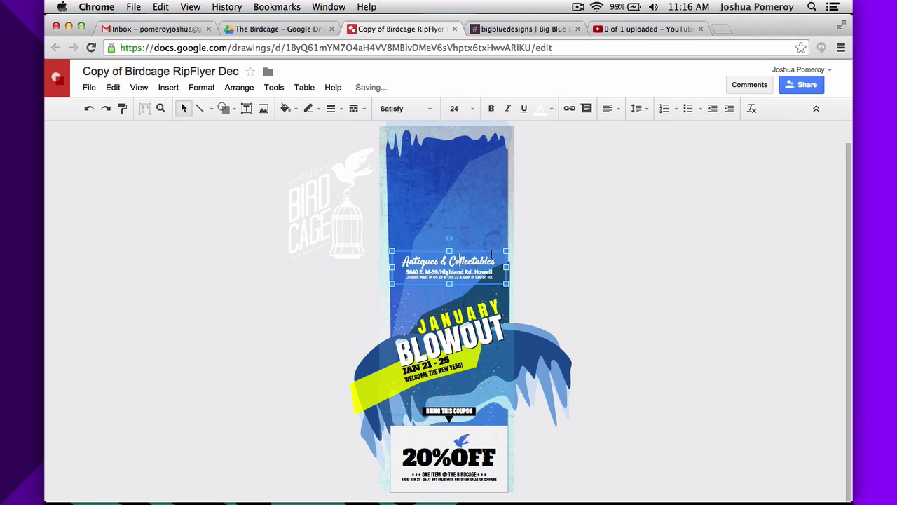
left_click_drag(484, 250, 335, 285)
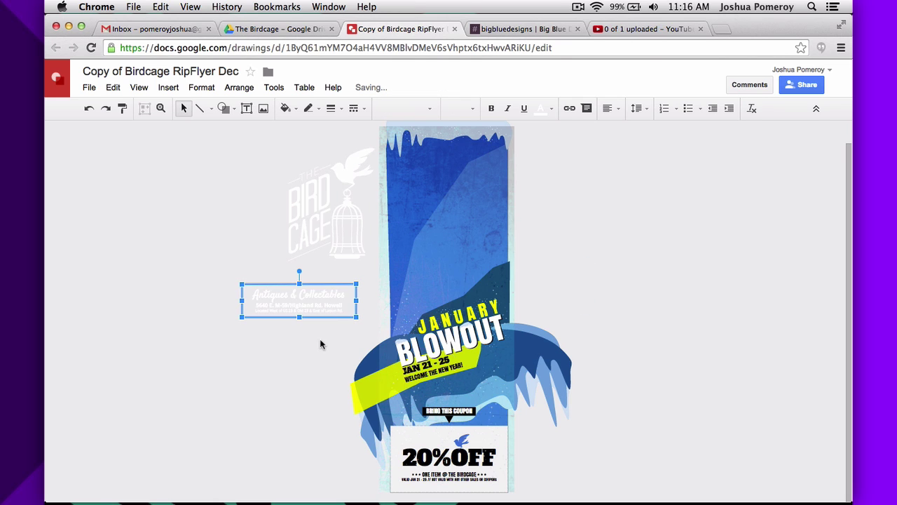
left_click_drag(512, 212, 630, 230)
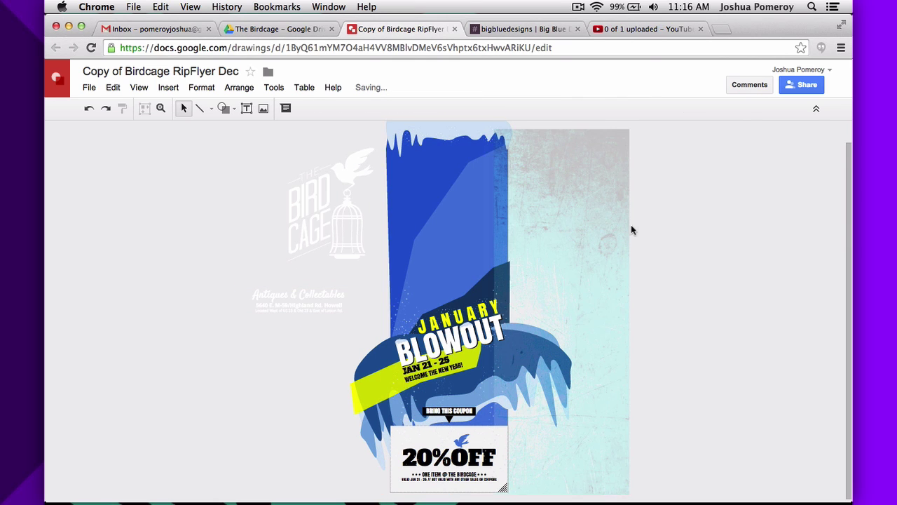
left_click_drag(591, 206, 614, 220)
key("Escape")
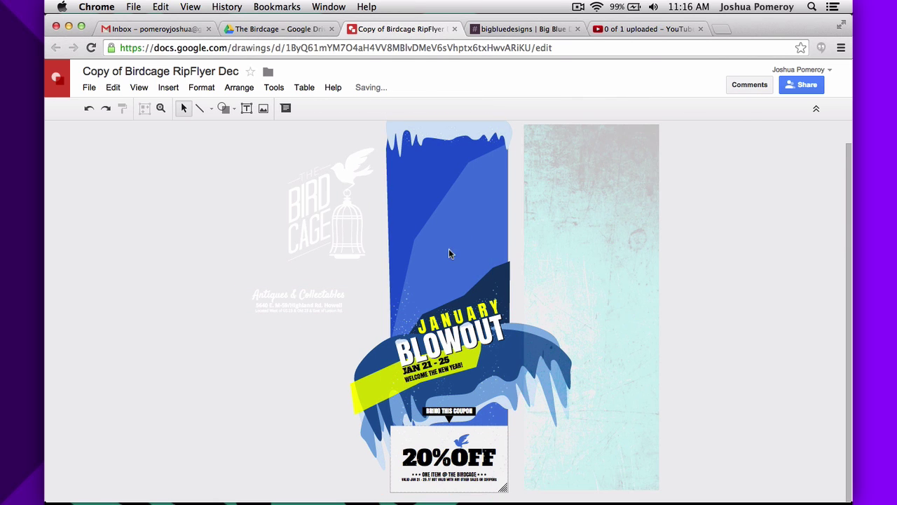
Move the January Blowout text group, the black BLOWOUT shadow text and the yellow banner off the flyer to the left.
left_click_drag(499, 335, 304, 376)
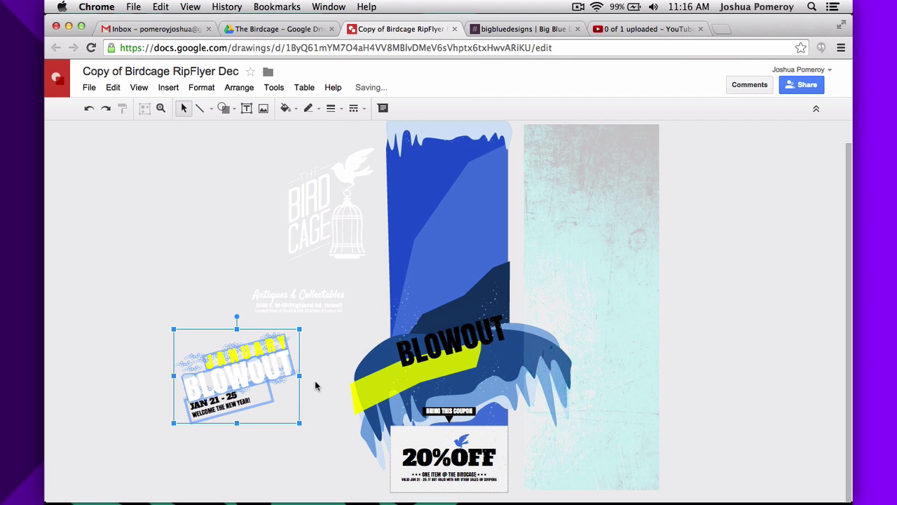
left_click_drag(455, 347, 232, 429)
left_click_drag(447, 363, 268, 298)
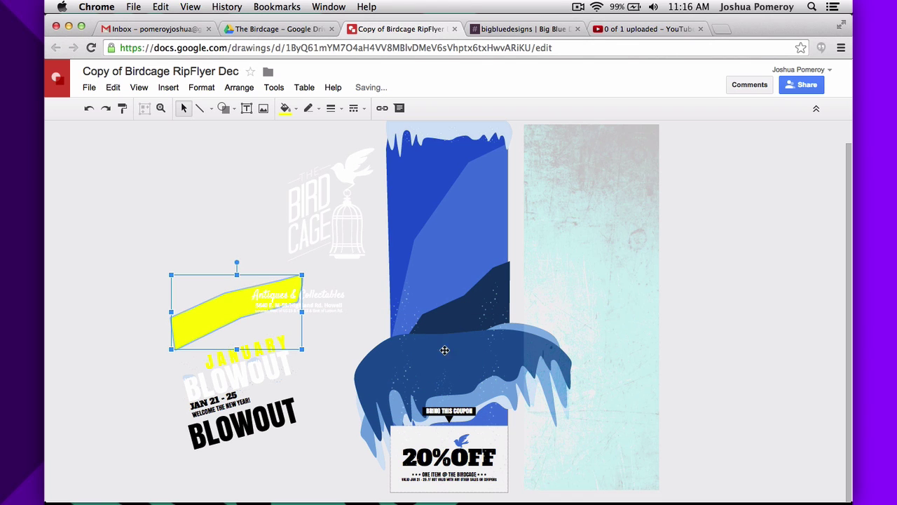
Spread the icicle shapes, the angular blue background pieces and the pale snow cap out to both sides of the flyer.
left_click_drag(451, 366, 617, 329)
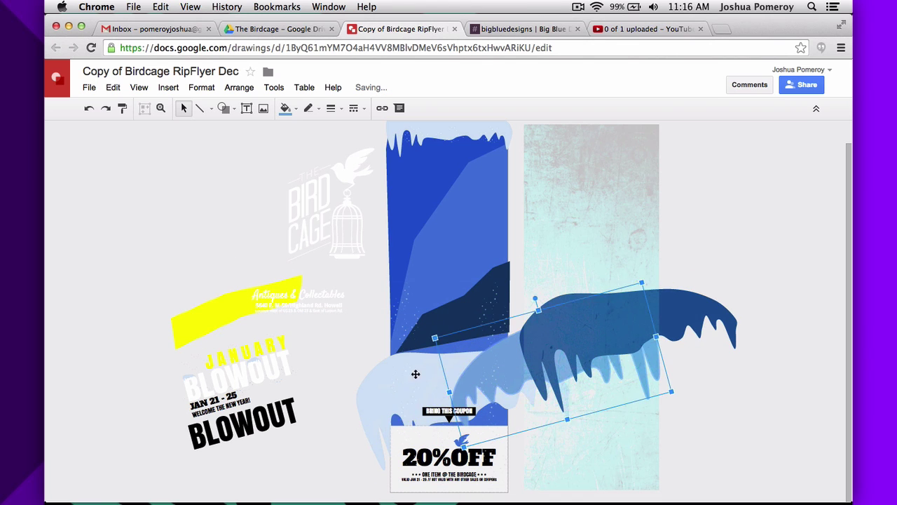
left_click_drag(415, 375, 242, 375)
left_click_drag(690, 218, 555, 324)
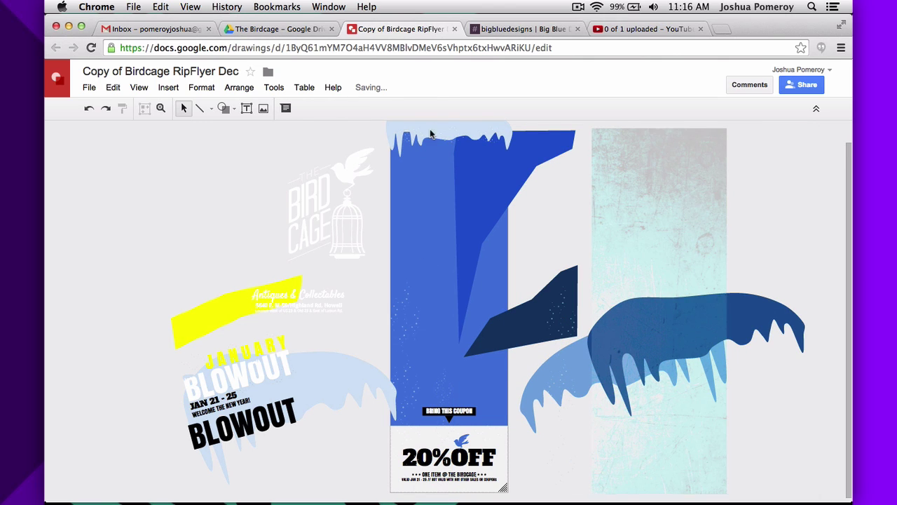
left_click_drag(430, 134, 316, 147)
key("Escape")
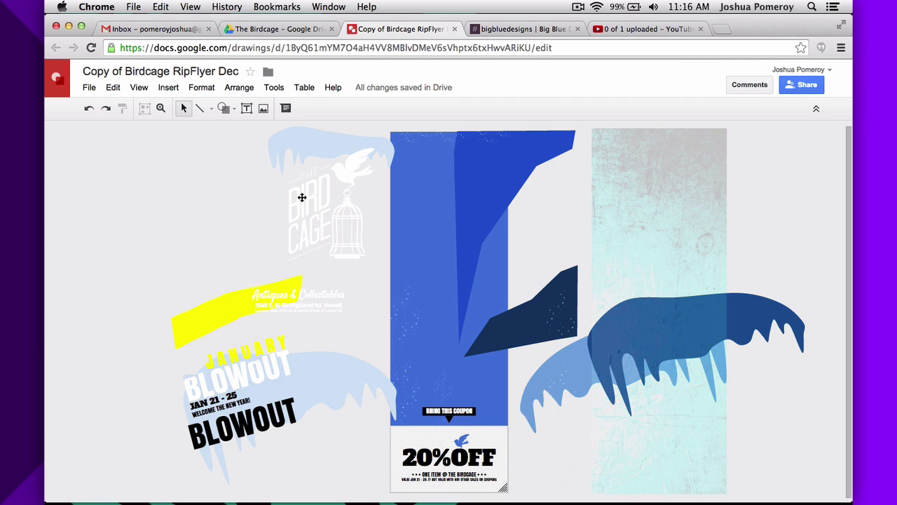
Examine the separated flyer pieces up close, from the snow cap and logo to the headline text, coupon and icicle shapes.
scroll(302, 199, "up", 5)
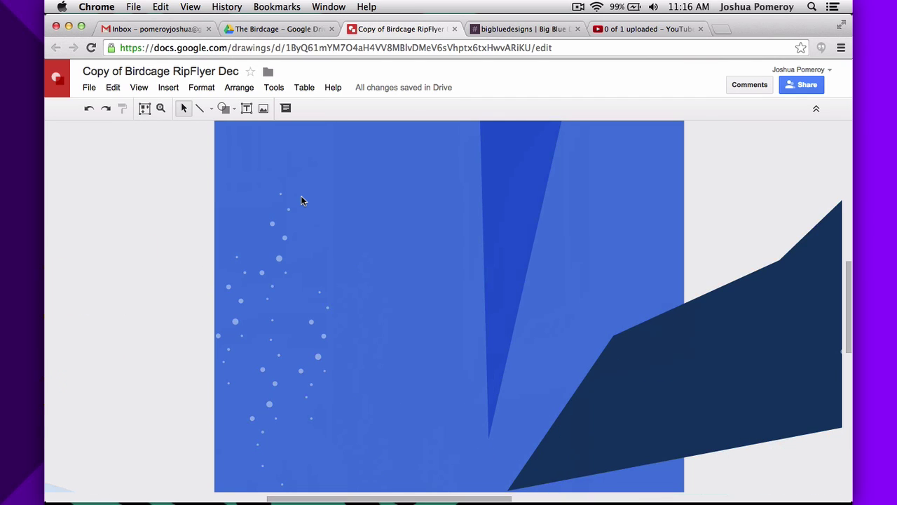
scroll(490, 251, "left", 3)
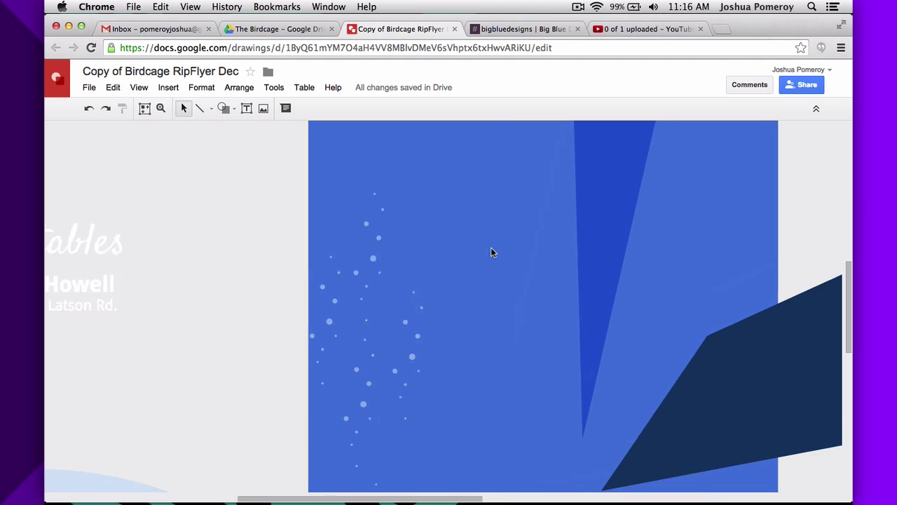
scroll(490, 250, "up", 10)
scroll(392, 286, "right", 5)
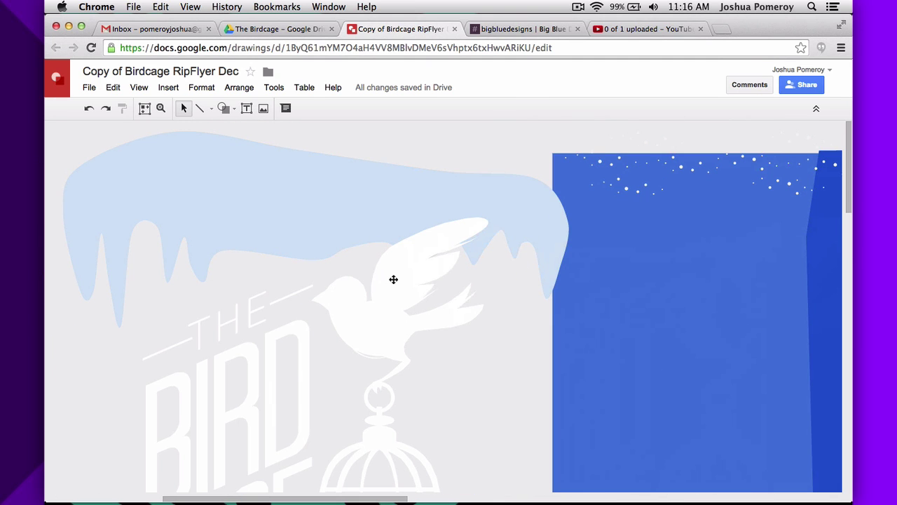
scroll(393, 279, "right", 5)
scroll(393, 280, "left", 8)
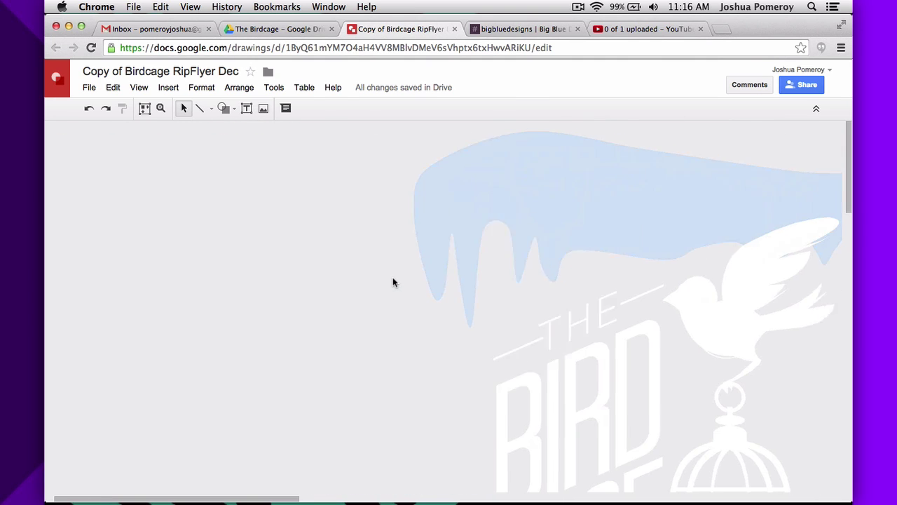
scroll(402, 280, "right", 5)
scroll(402, 280, "down", 10)
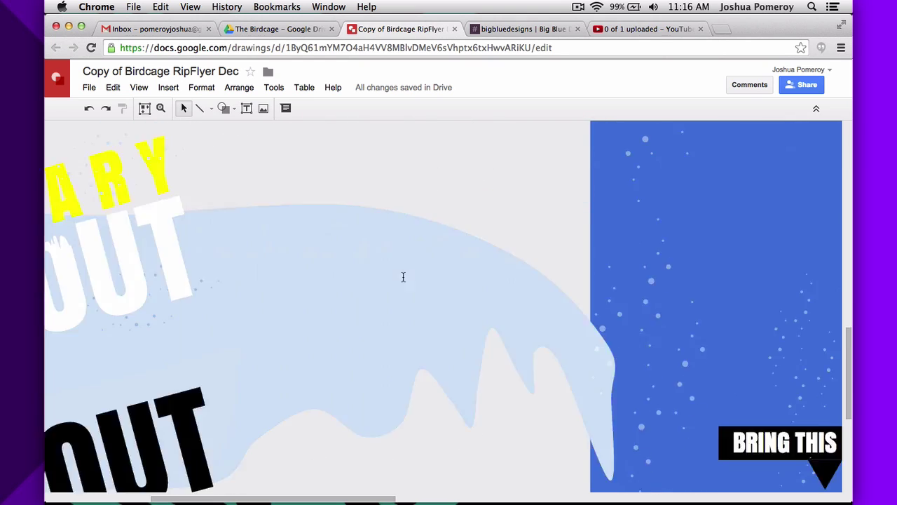
scroll(402, 280, "up", 8)
scroll(403, 279, "down", 3)
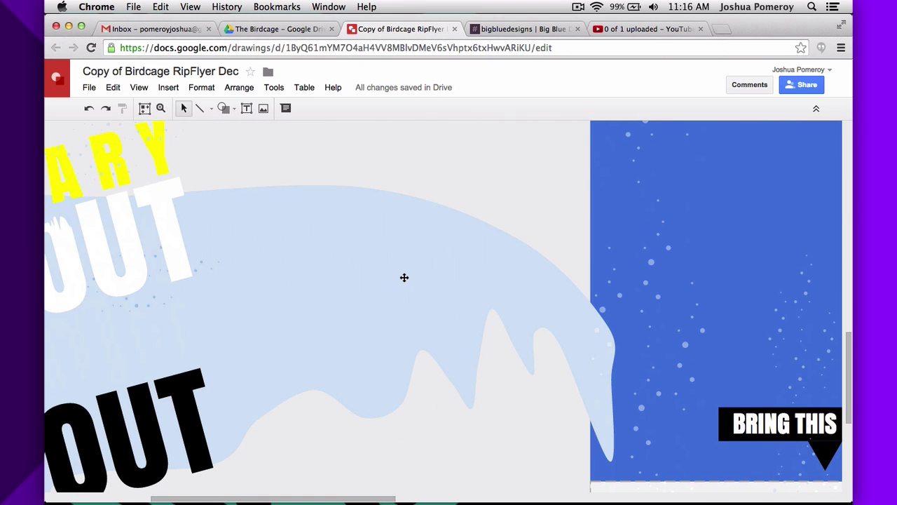
scroll(406, 277, "left", 5)
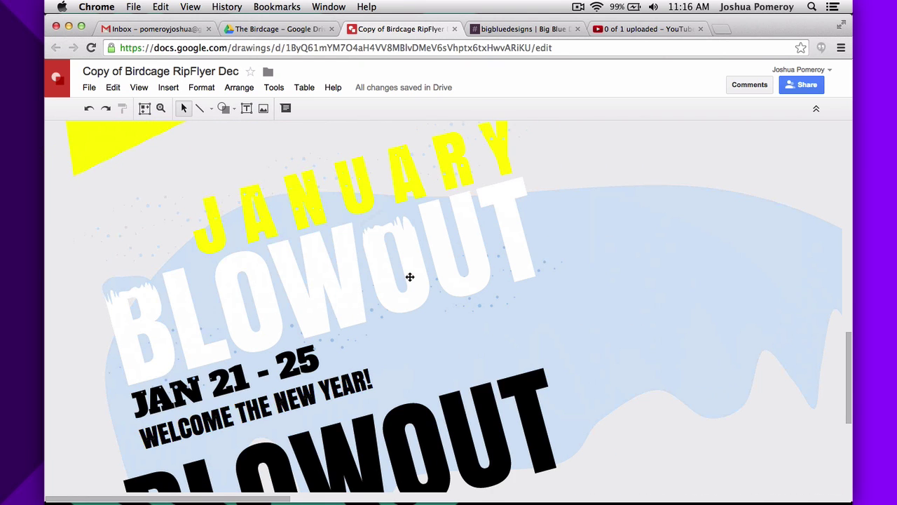
scroll(410, 277, "down", 5)
scroll(410, 280, "right", 8)
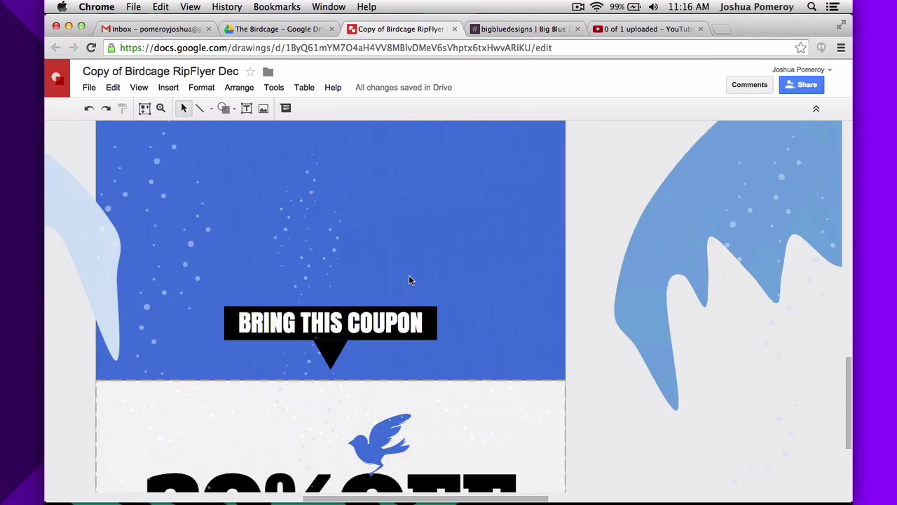
scroll(409, 279, "right", 10)
scroll(410, 279, "left", 2)
scroll(490, 277, "right", 6)
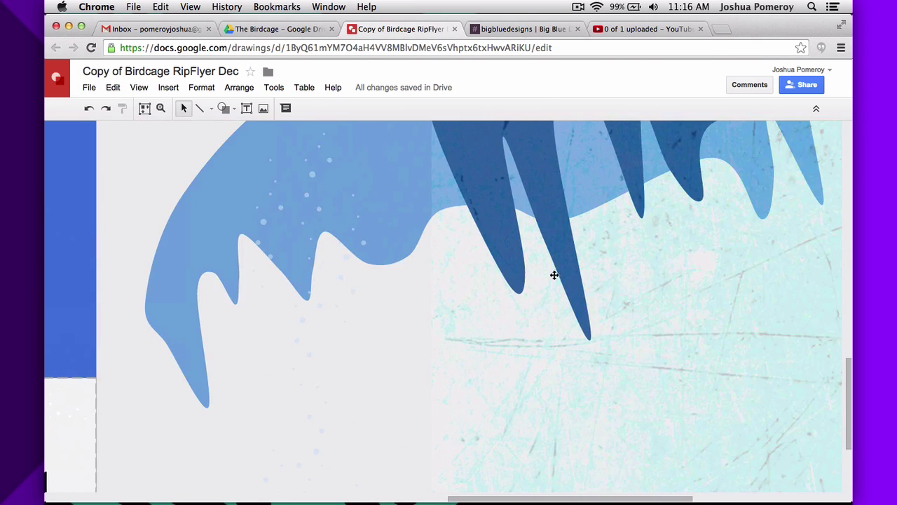
scroll(554, 274, "up", 8)
scroll(557, 282, "down", 3)
Draw a closed six-cornered polyline shape over the mid-blue icicle shape beside the flyer.
left_click(372, 327)
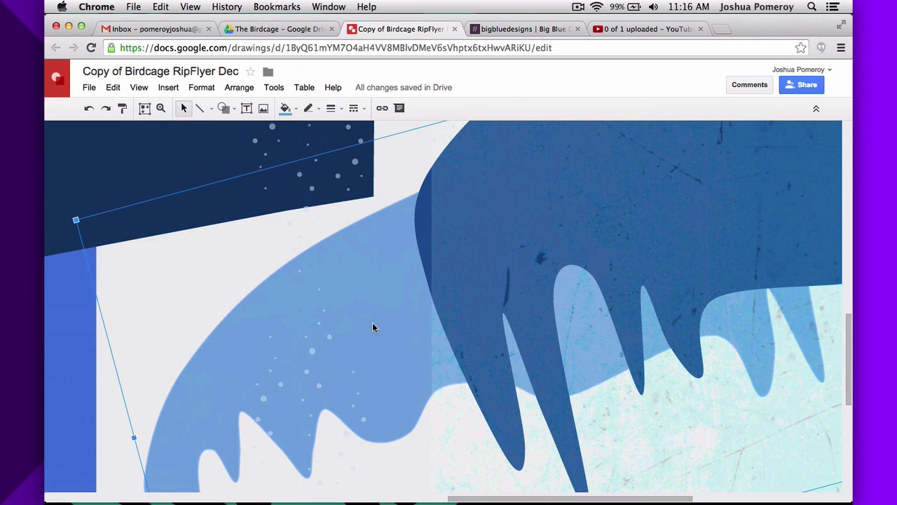
left_click(223, 108)
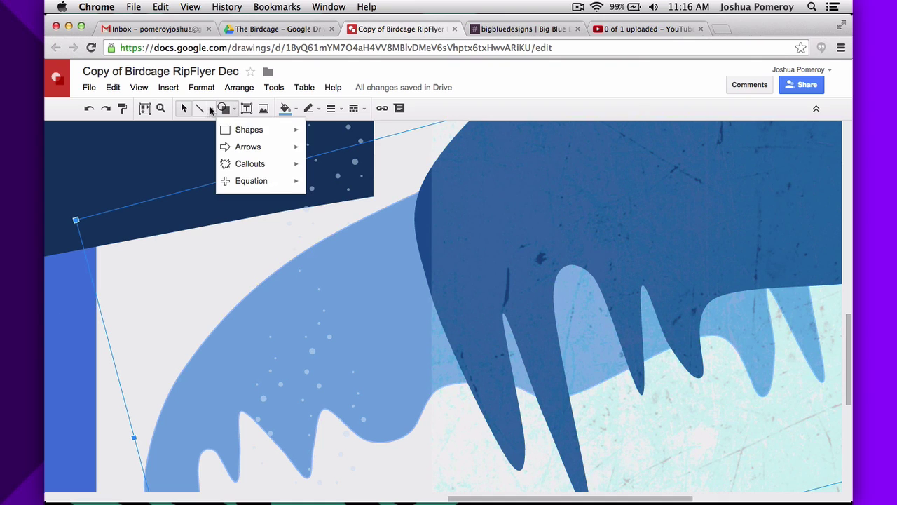
left_click(212, 109)
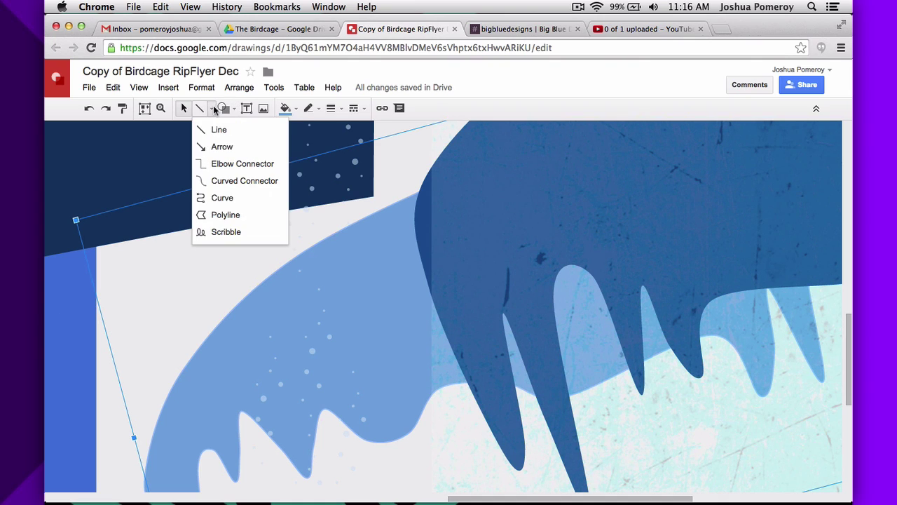
left_click(233, 214)
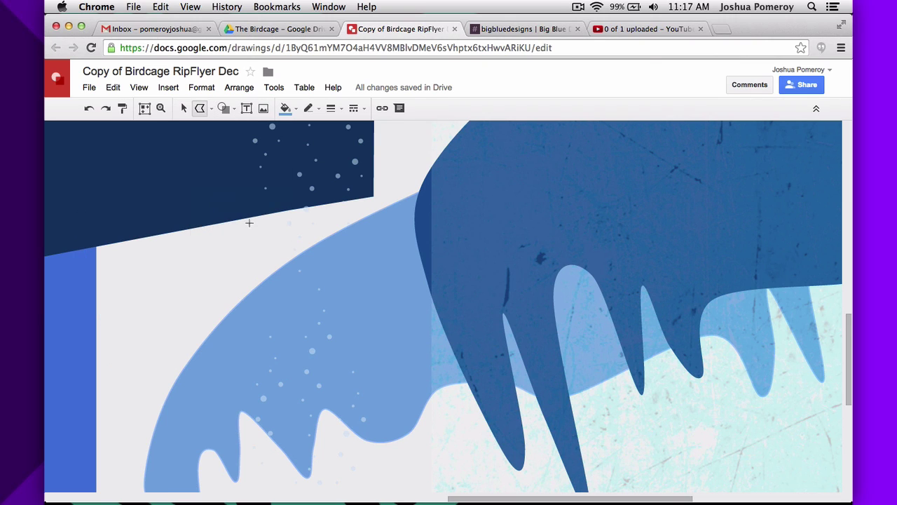
left_click(174, 241)
left_click(396, 183)
left_click(502, 343)
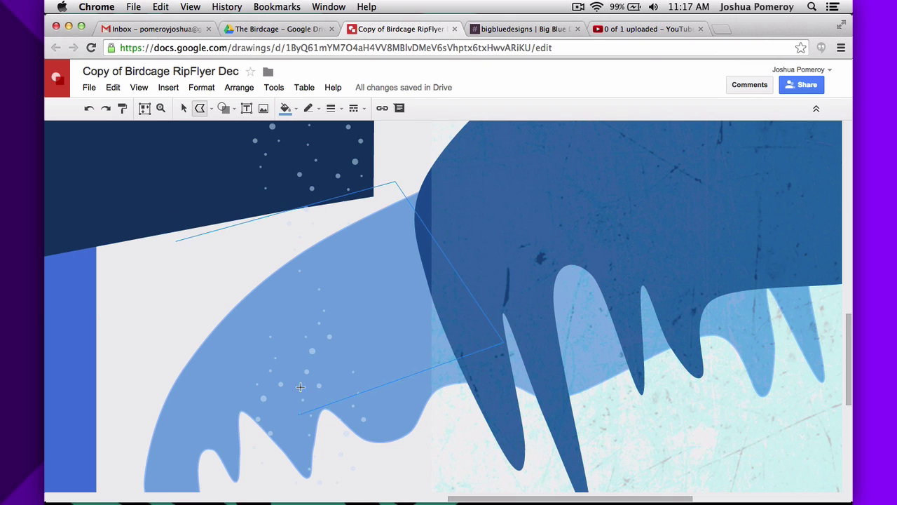
left_click(297, 414)
left_click(283, 303)
left_click(191, 298)
left_click(176, 242)
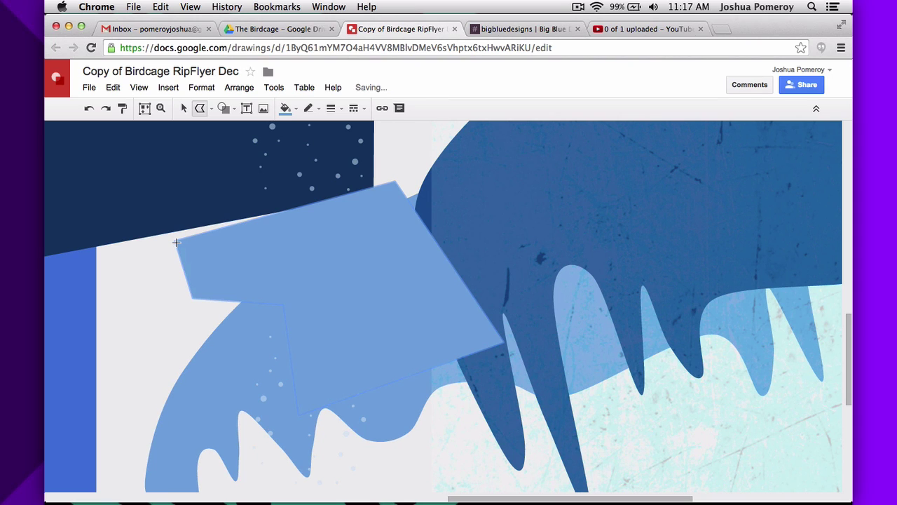
Move the light-blue six-cornered polyline shape away from the icicle shape and delete it.
left_click(183, 107)
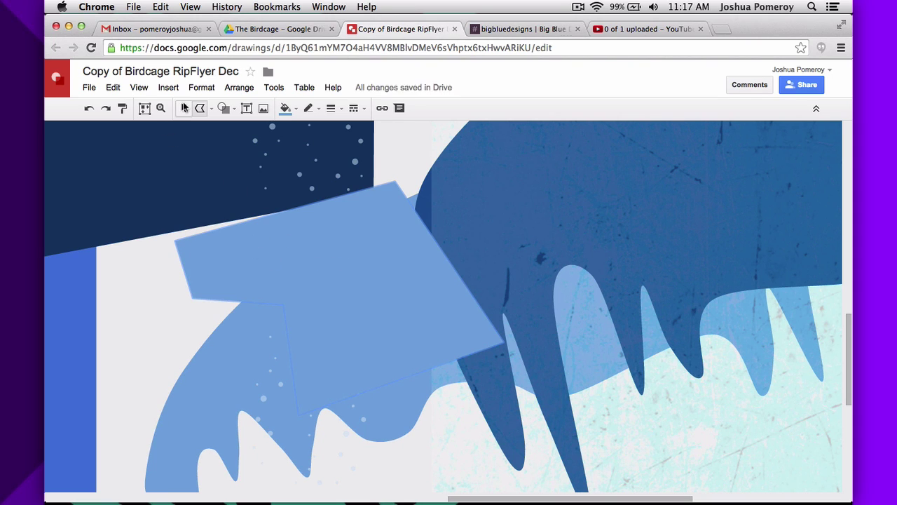
left_click(248, 251)
left_click_drag(248, 251, 124, 223)
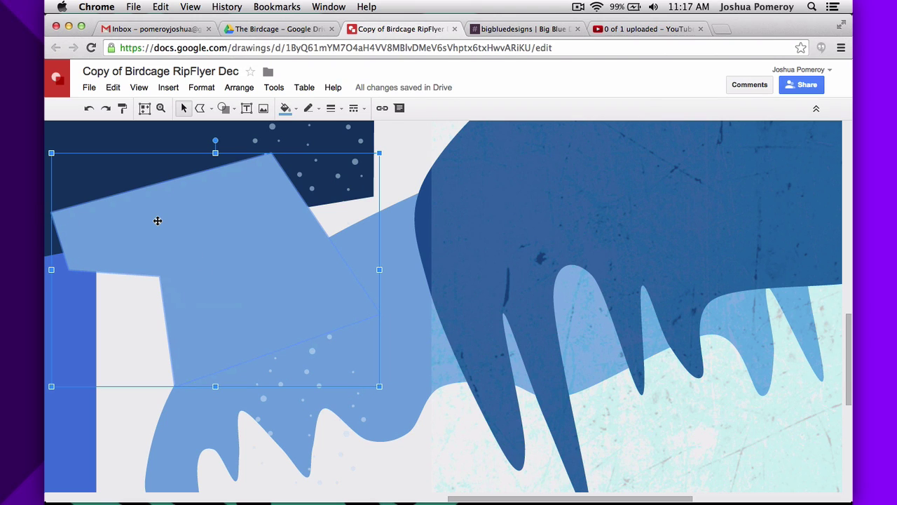
key("Delete")
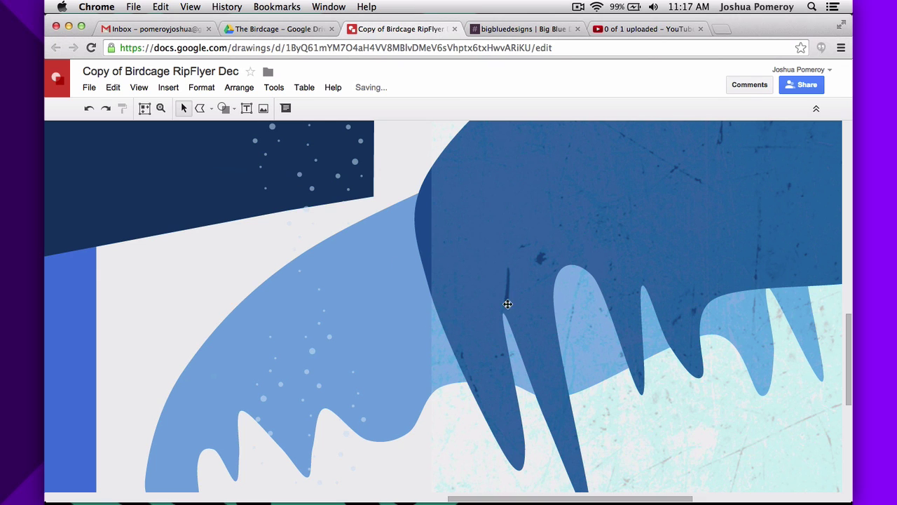
Undo the moves of all the separated pieces until the whole flyer is reassembled, and clear the selection.
key("super+alt+minus")
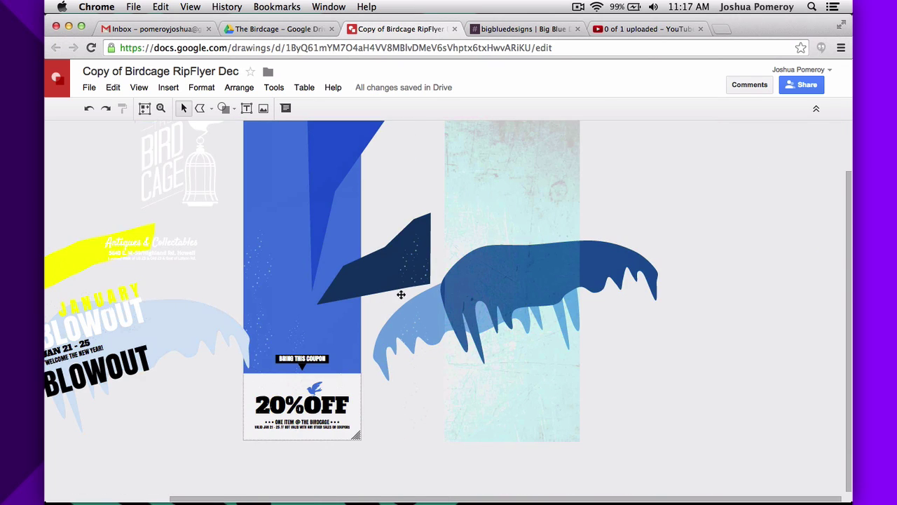
scroll(543, 351, "left", 3)
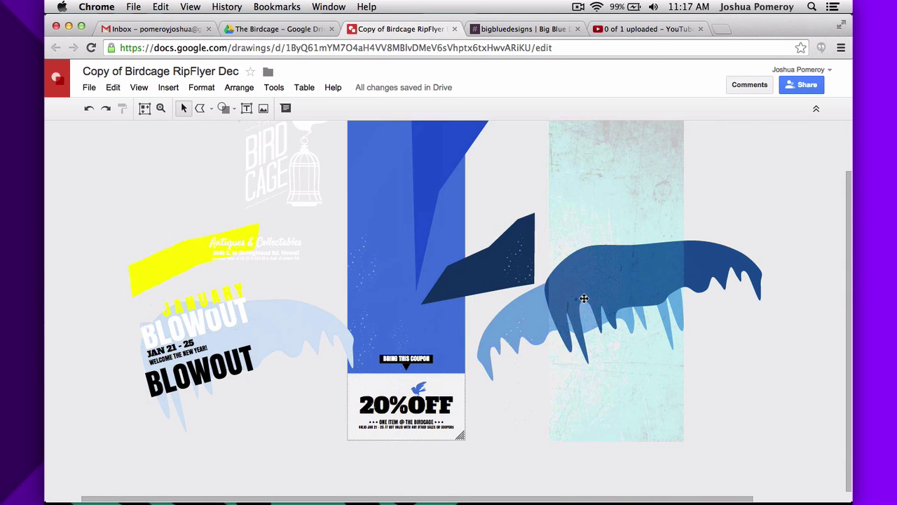
key("super+z")
key("super+z")
key("super+z")
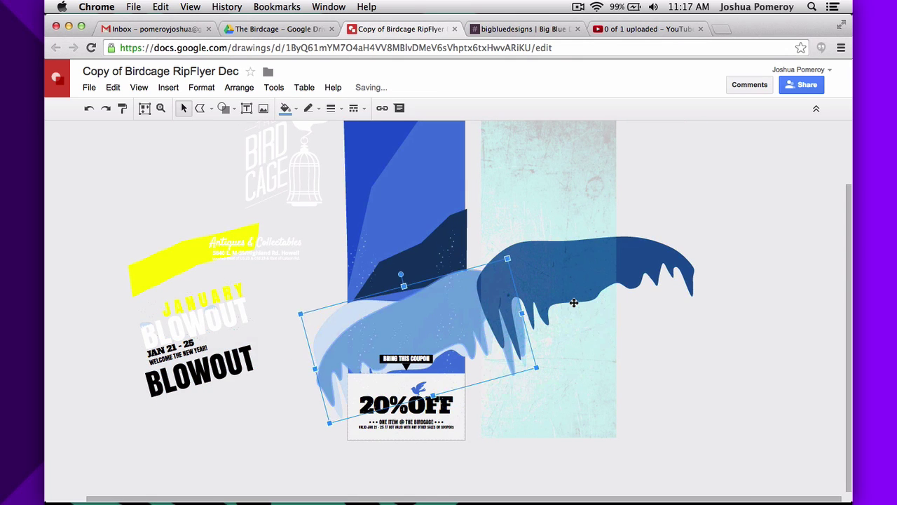
key("super+z")
key("super+z")
key("super+z")
key("super+z")
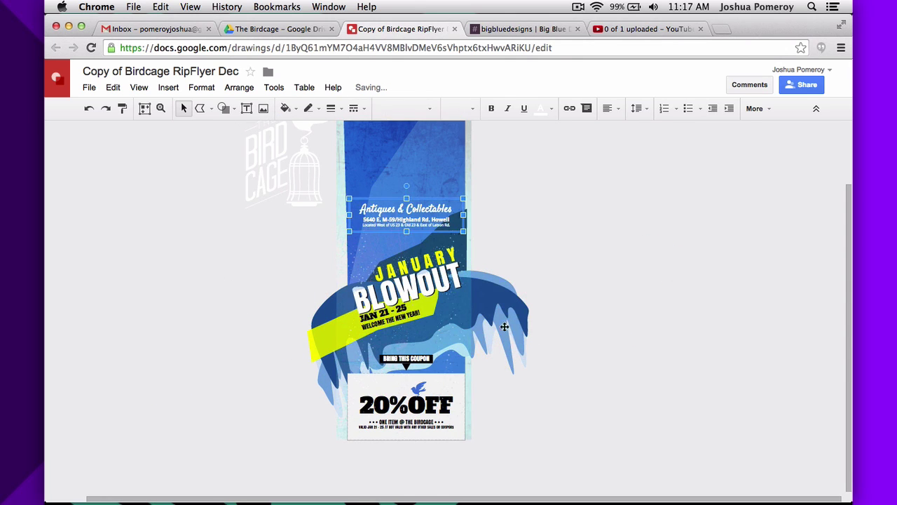
key("super+z")
key("super+z")
key("super+z")
key("super+z")
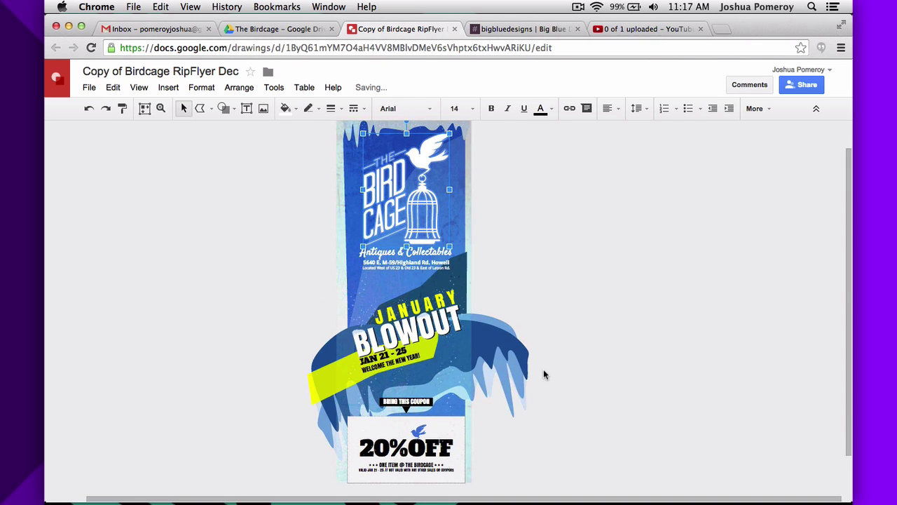
scroll(543, 371, "up", 1)
left_click(576, 398)
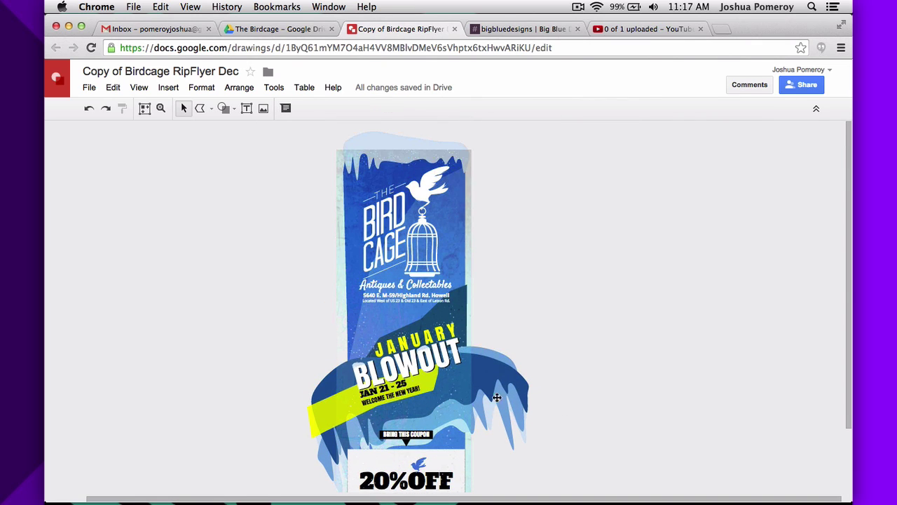
Move the semi-transparent grunge texture image off the flyer onto the empty area to its right.
scroll(585, 420, "down", 2)
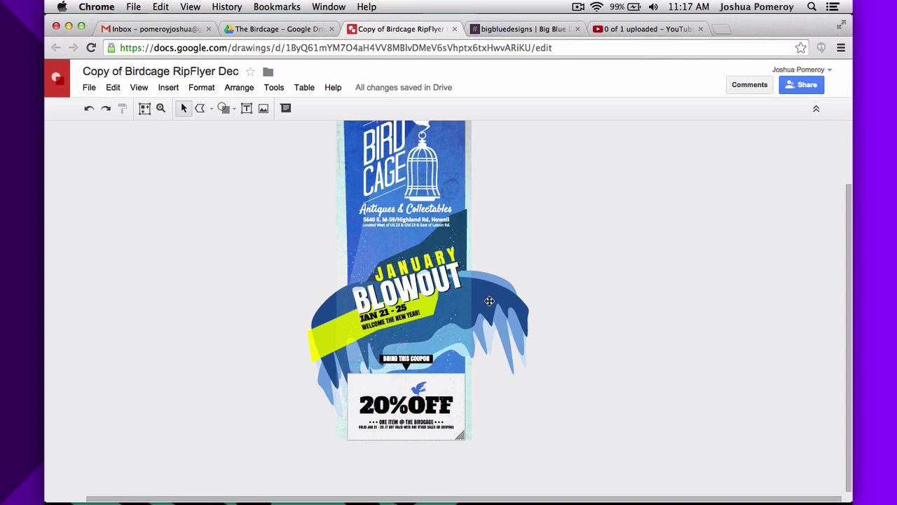
left_click(461, 304)
left_click_drag(486, 304, 617, 307)
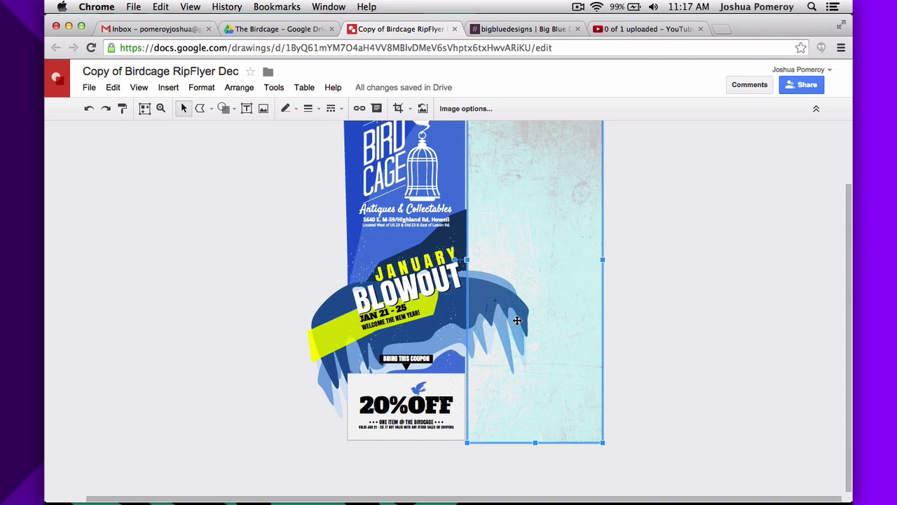
left_click_drag(579, 313, 654, 347)
Examine the flyer without its texture overlay, from the snow cap to the coupon, next to the texture image.
scroll(574, 382, "up", 2)
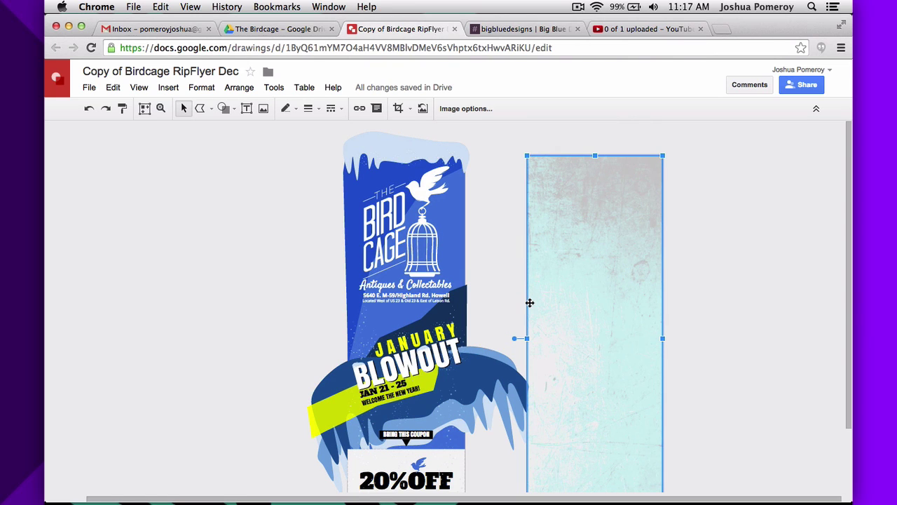
scroll(528, 303, "down", 1)
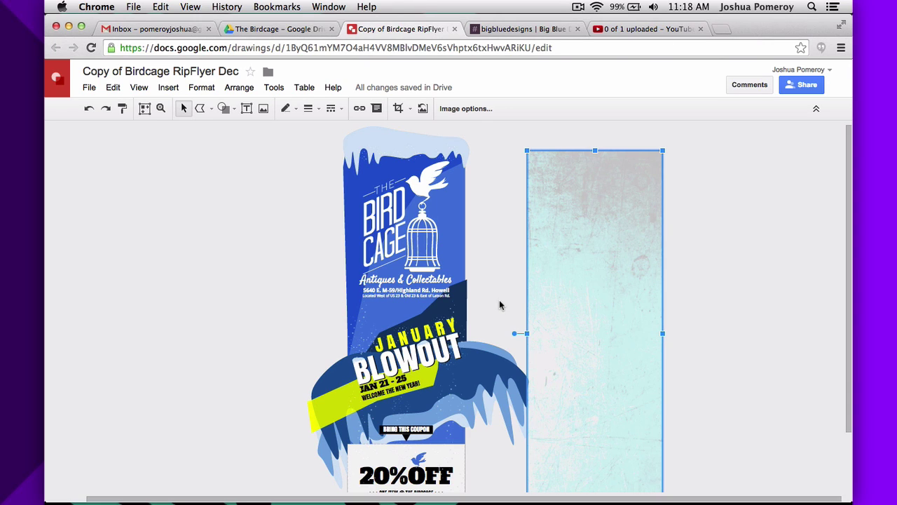
scroll(499, 304, "down", 2)
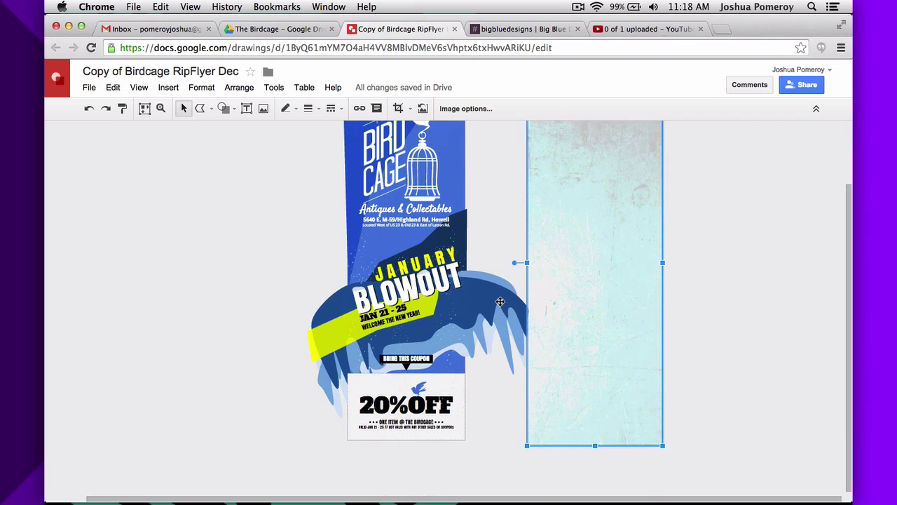
scroll(610, 260, "up", 2)
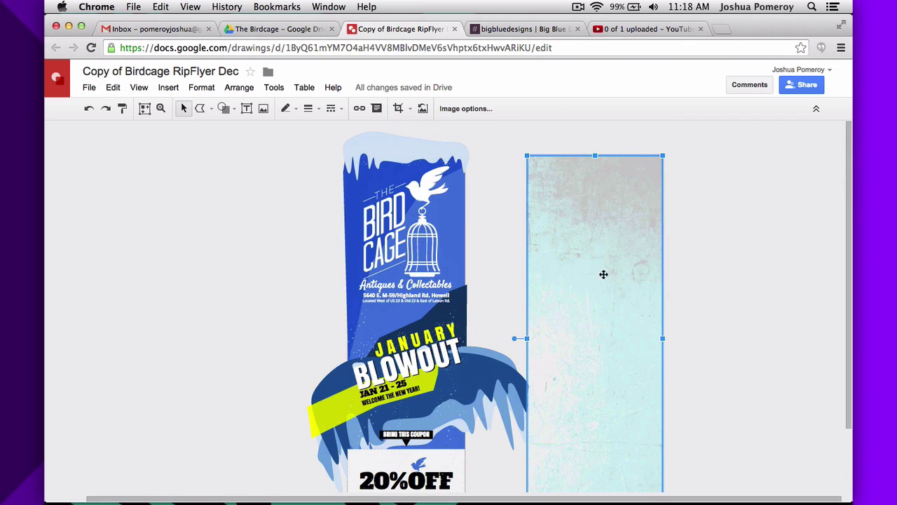
scroll(624, 240, "down", 2)
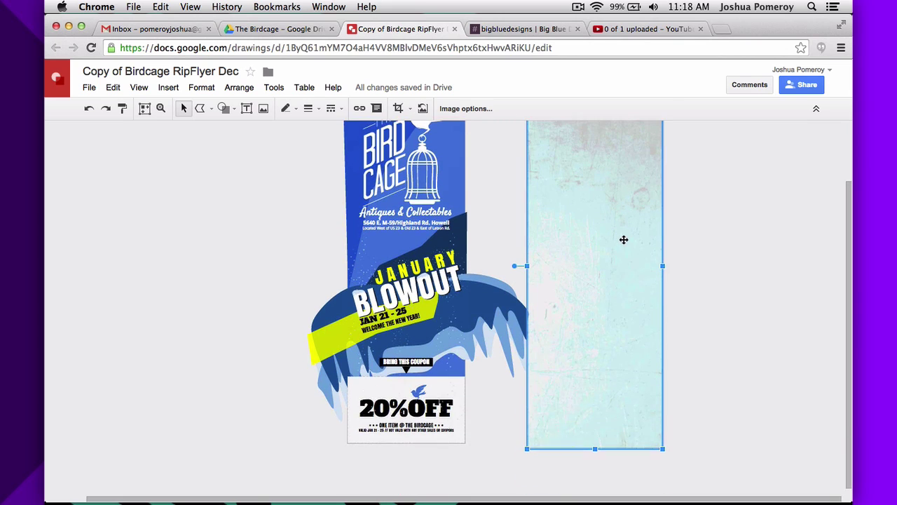
scroll(624, 252, "up", 2)
scroll(625, 259, "down", 1)
Return the grunge texture image to its original place over the flyer.
key("Left")
key("Left")
key("Left")
key("Left")
key("Left")
key("Left")
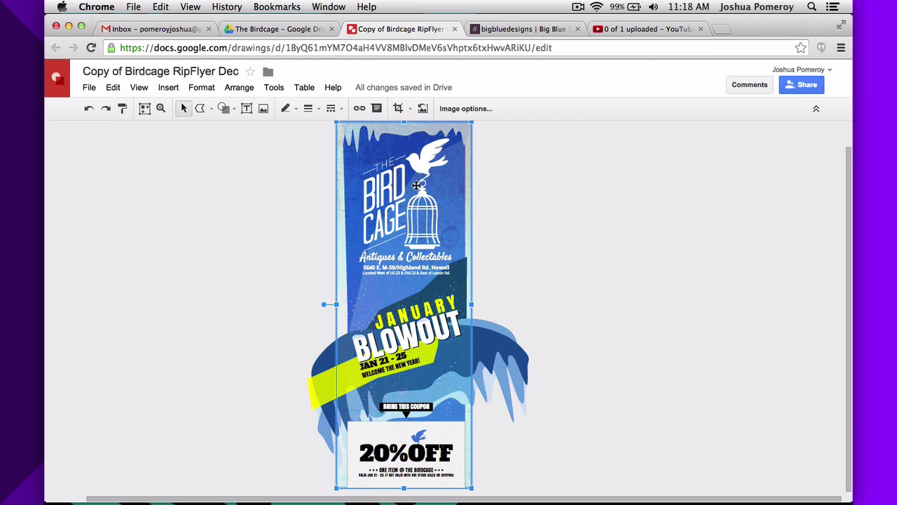
Open the image options for the texture overlay and look through its recolor choices without changing the Dark 6 recolor.
left_click(424, 165)
left_click(423, 339)
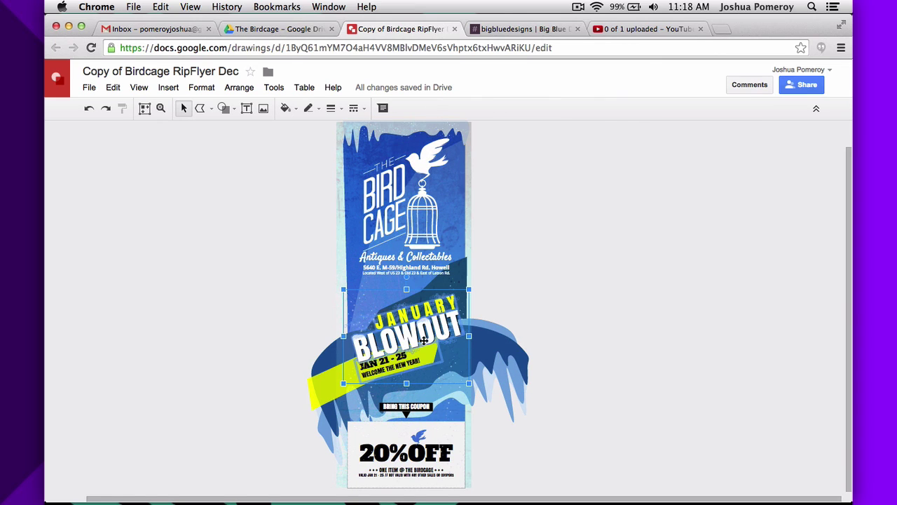
left_click(468, 180)
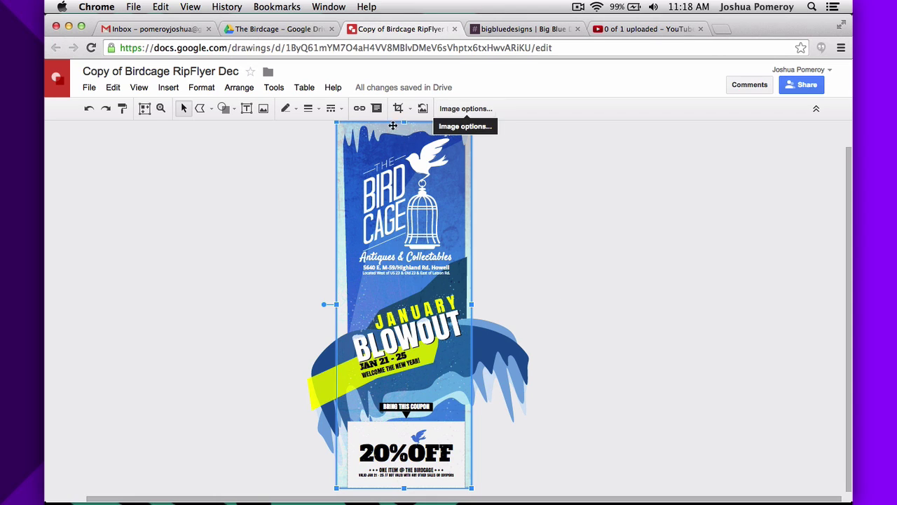
left_click(466, 108)
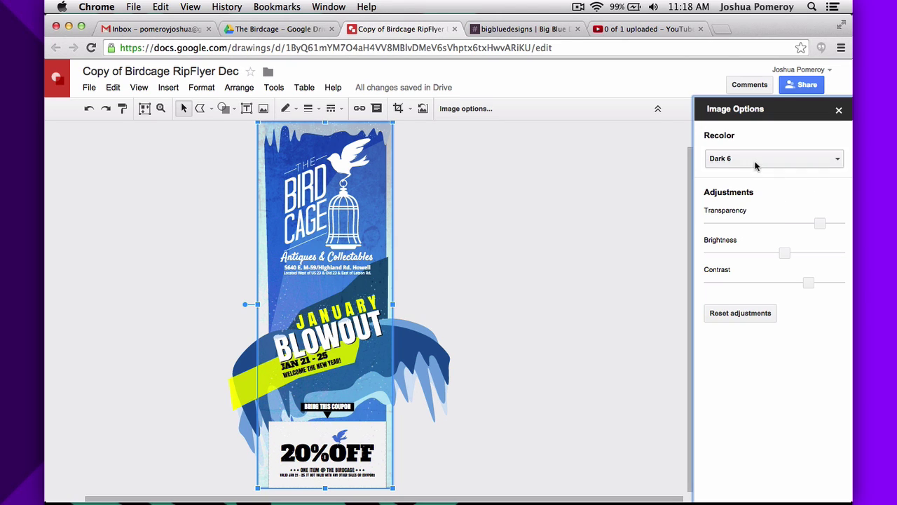
left_click(801, 162)
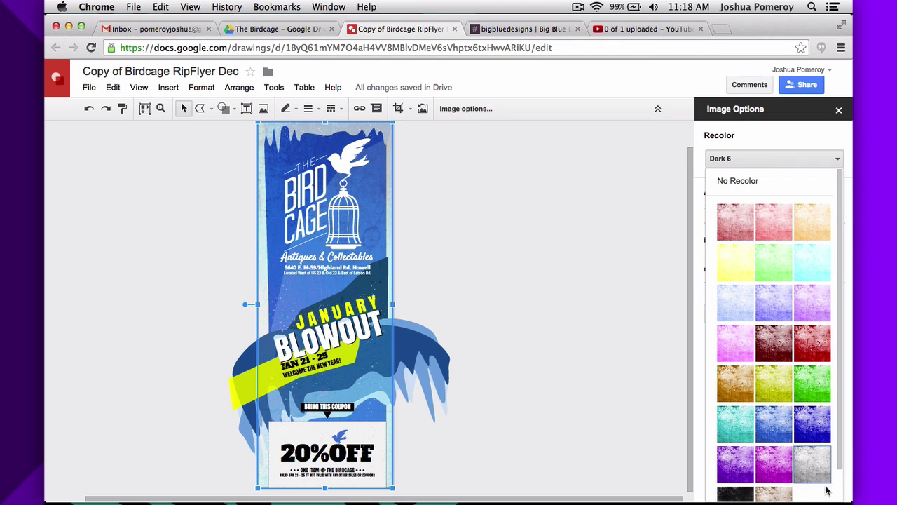
left_click(782, 140)
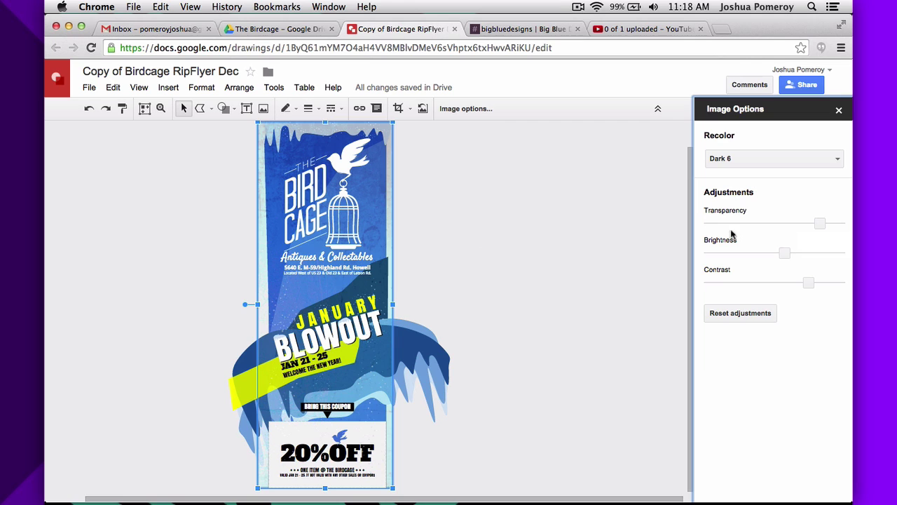
Lower the texture image's transparency to the minimum to show it fully opaque, and undo that change.
left_click_drag(819, 223, 673, 238)
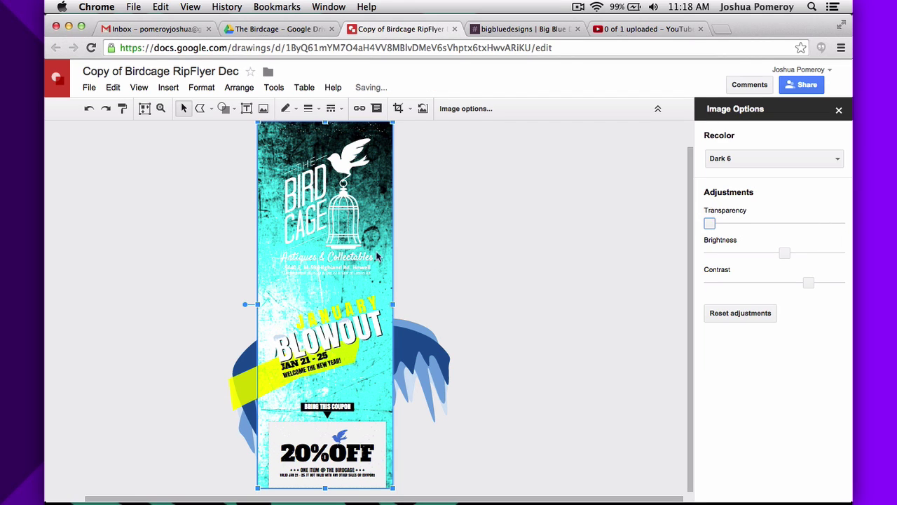
left_click(573, 320)
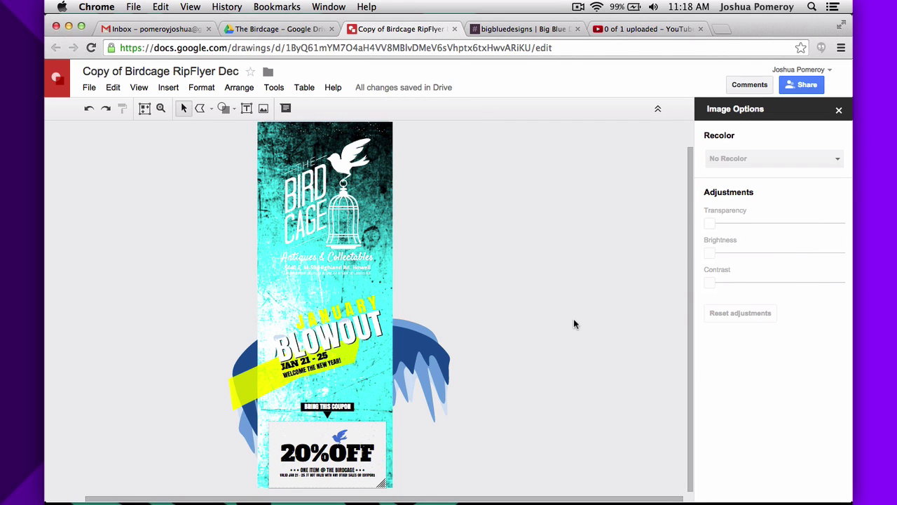
left_click(387, 233)
left_click(112, 88)
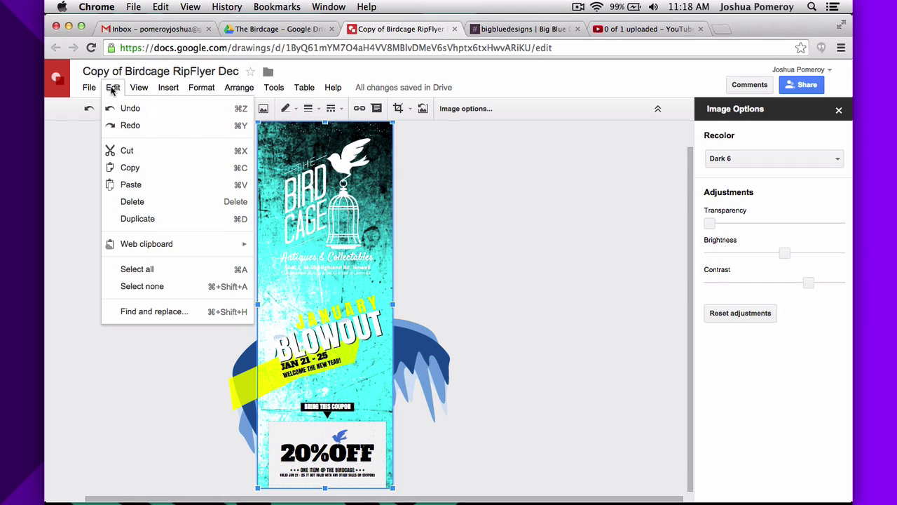
left_click(127, 126)
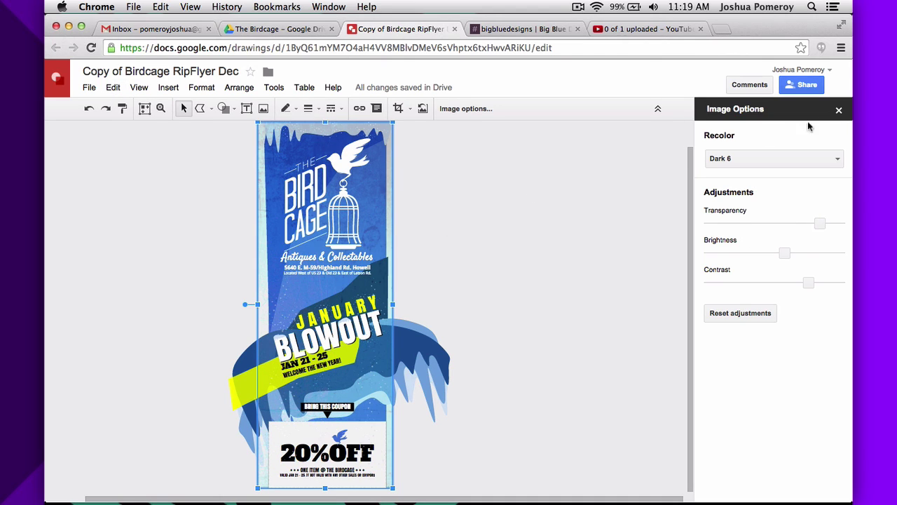
Examine the texture overlay up close from the January headline up to the snow cap, and close the image options.
key("super+alt+equal")
key("super+alt+equal")
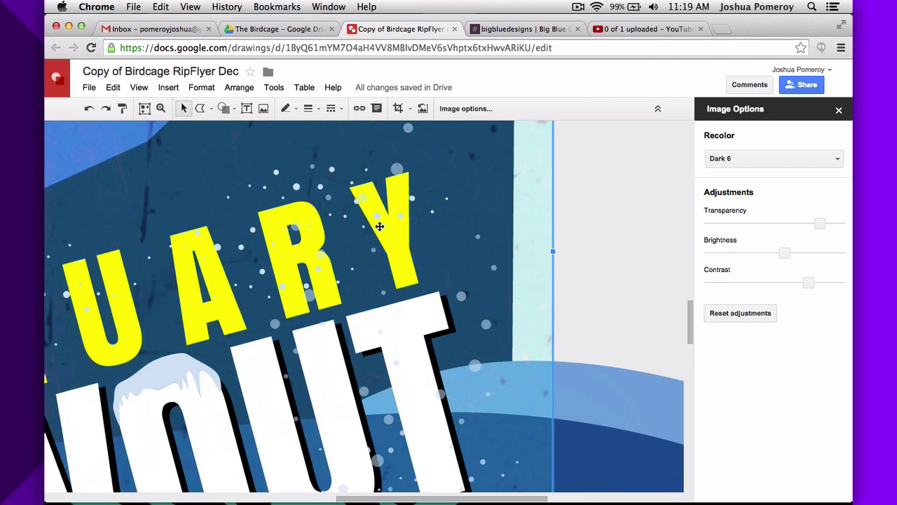
scroll(439, 256, "up", 10)
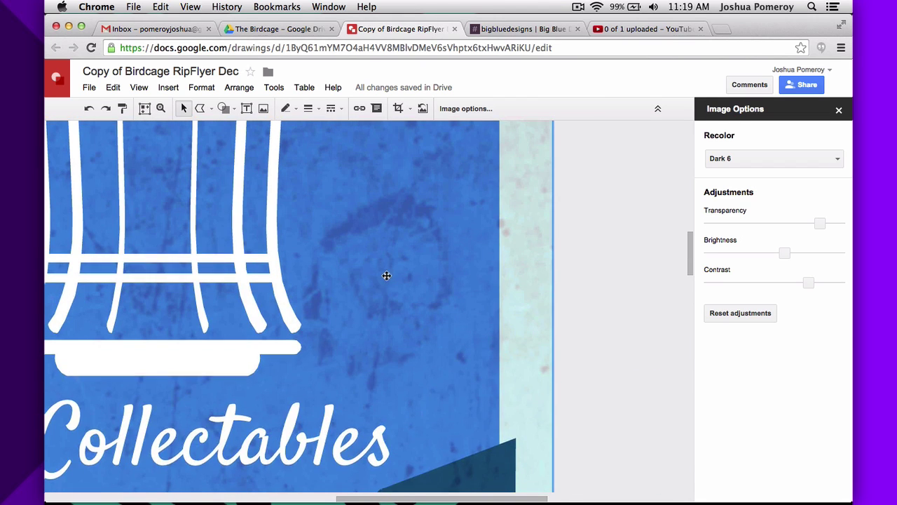
scroll(387, 275, "up", 10)
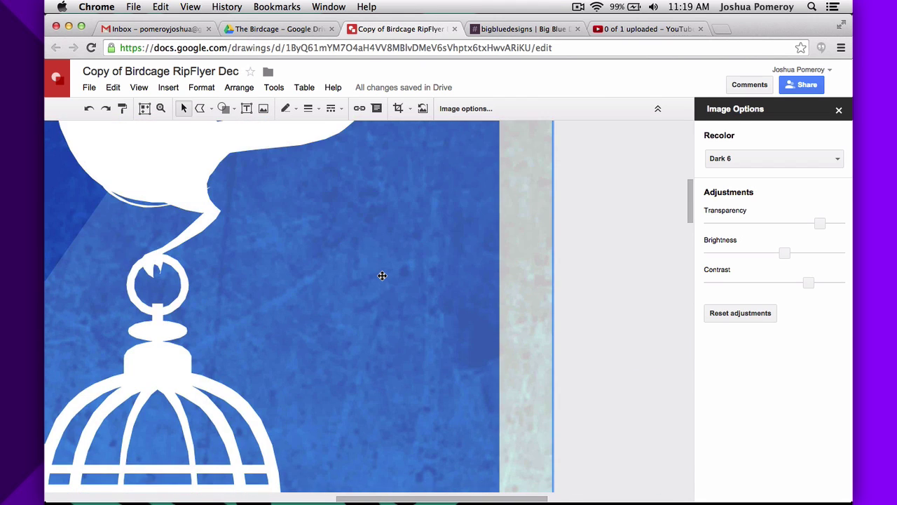
scroll(382, 276, "up", 8)
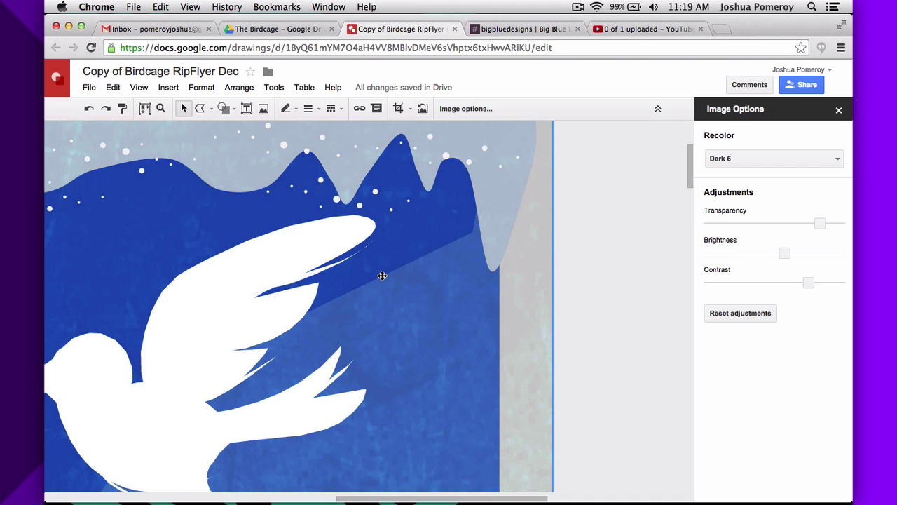
key("super+alt+minus")
key("super+alt+minus")
scroll(393, 277, "down", 5)
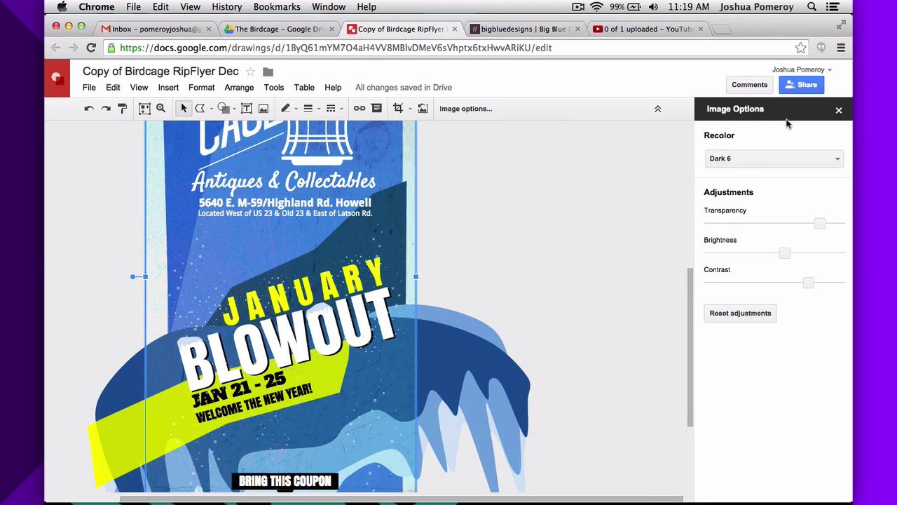
left_click(838, 109)
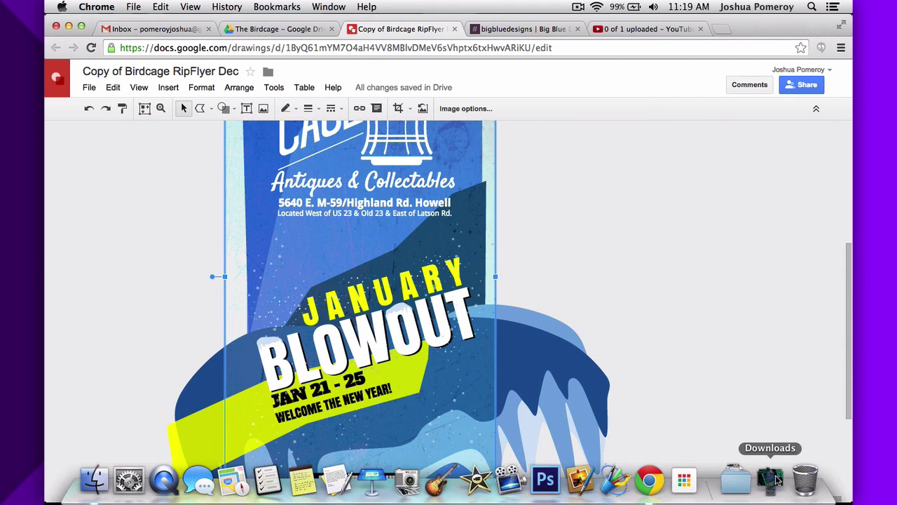
Open the downloaded Birdcage RipFlyer Dec.pdf in Preview and view it full screen.
left_click(770, 478)
left_click(489, 349)
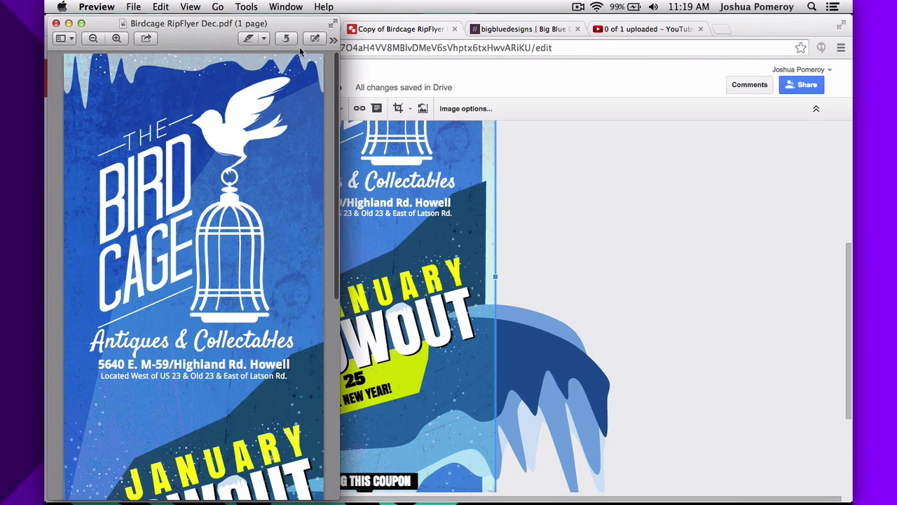
left_click(332, 24)
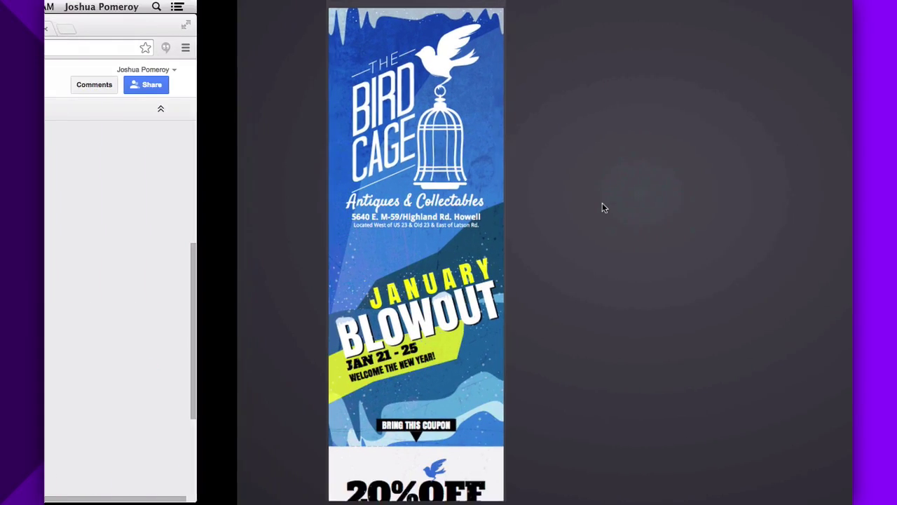